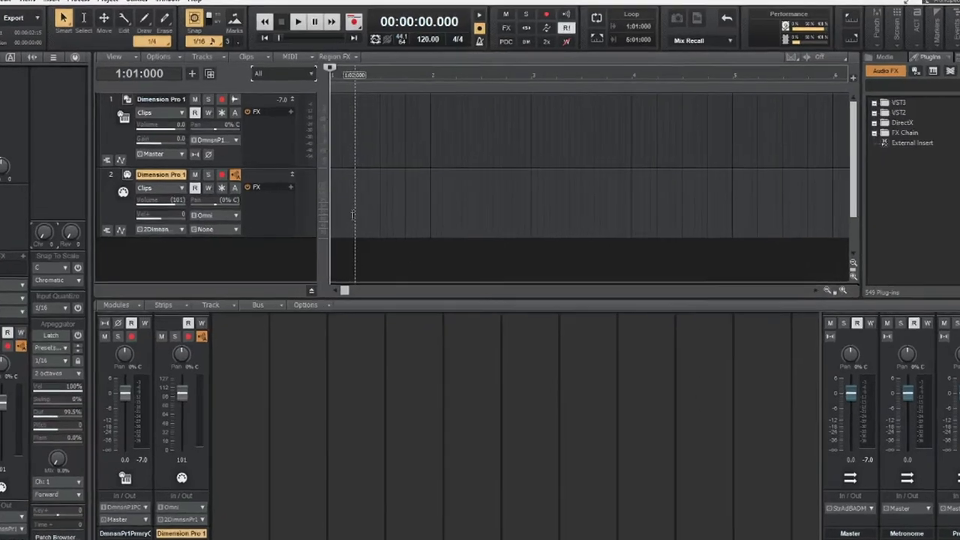
Open the Piano Roll for the Dimension Pro 1 track full-screen and enlarge its upper pane.
right_click(339, 191)
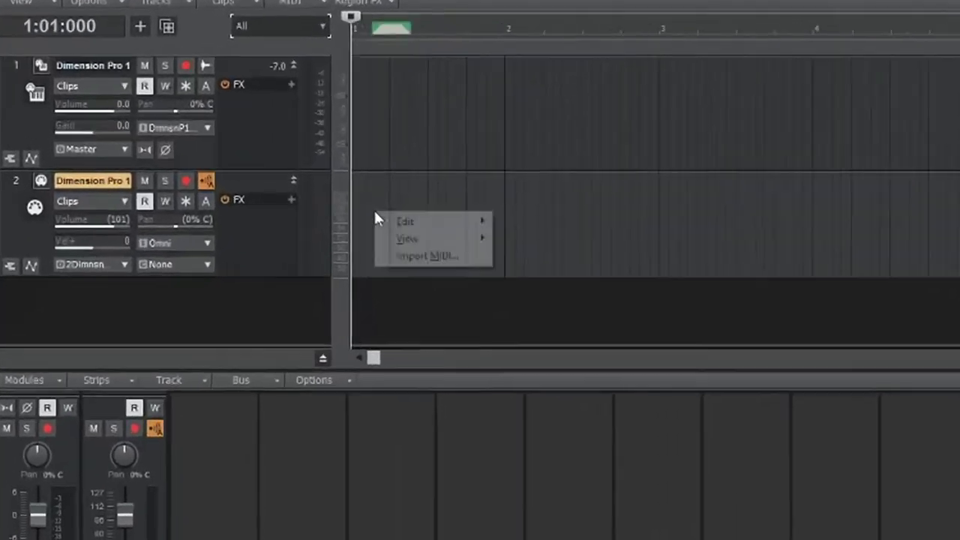
mouse_move(414, 249)
left_click(642, 250)
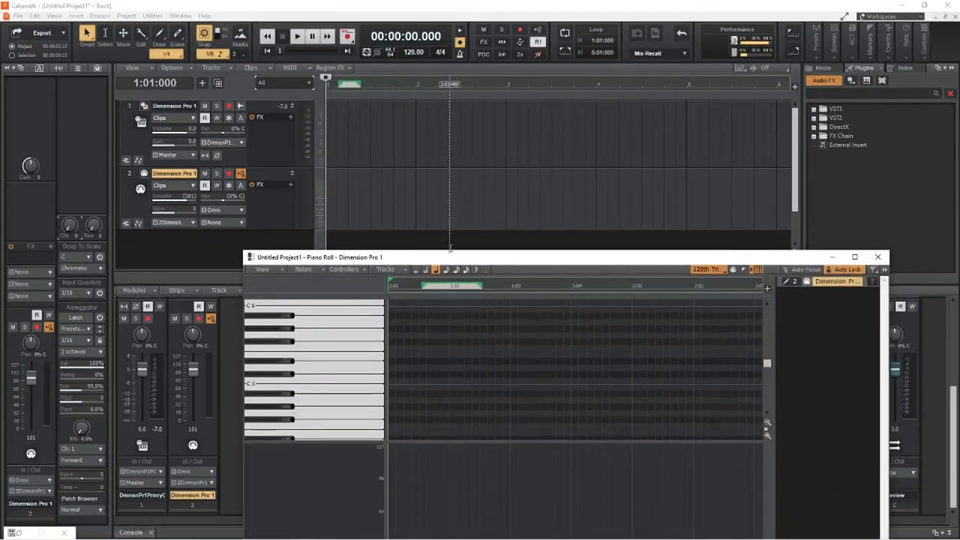
double_click(450, 253)
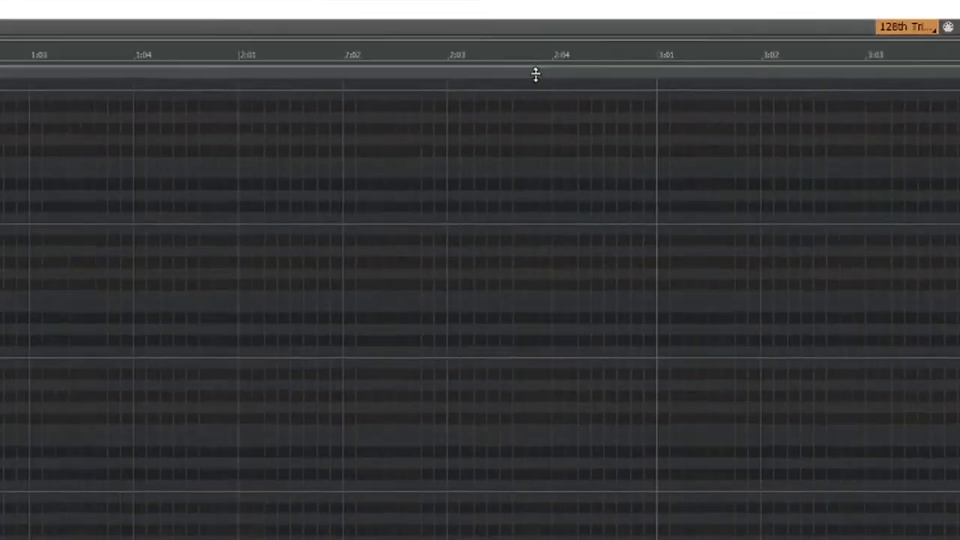
left_click_drag(536, 75, 527, 170)
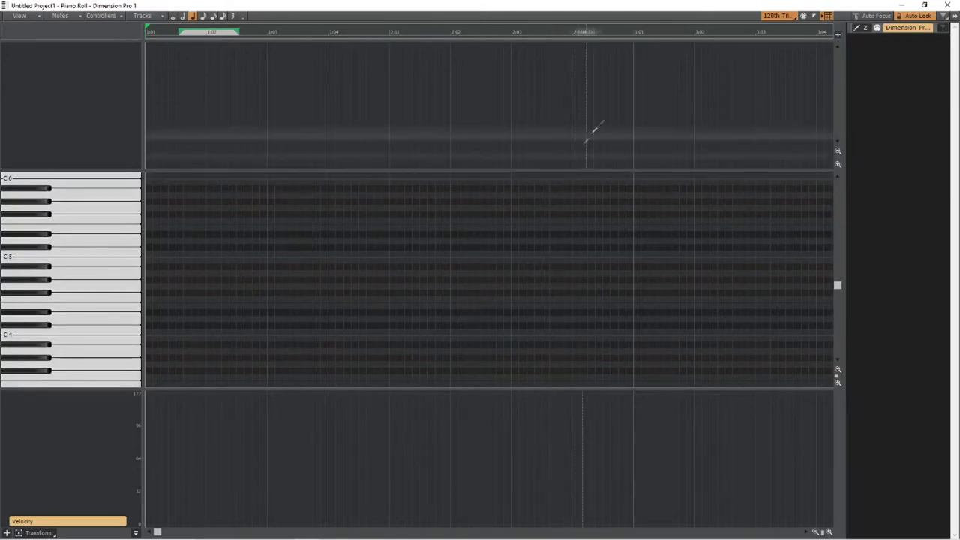
double_click(637, 4)
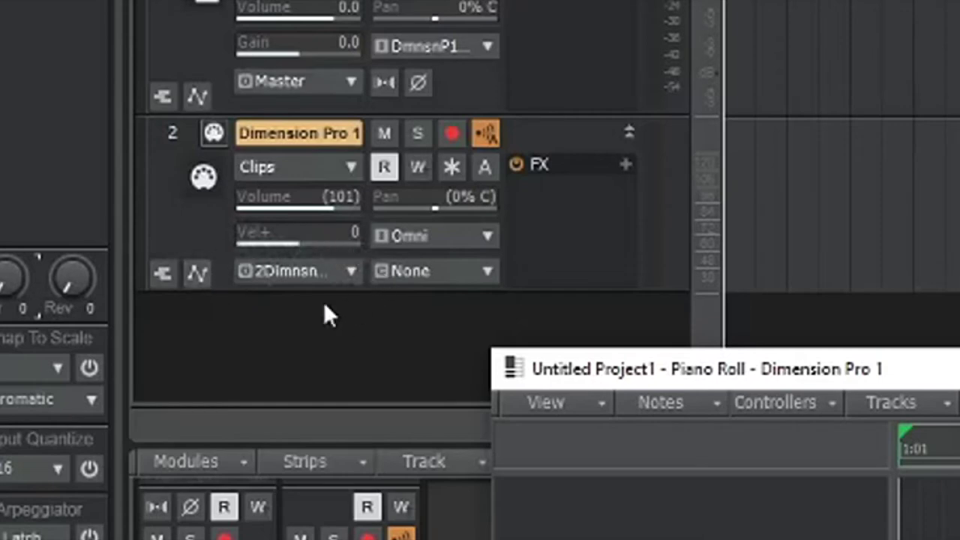
Open the Drum Map Manager from track 2's output dropdown.
left_click(345, 270)
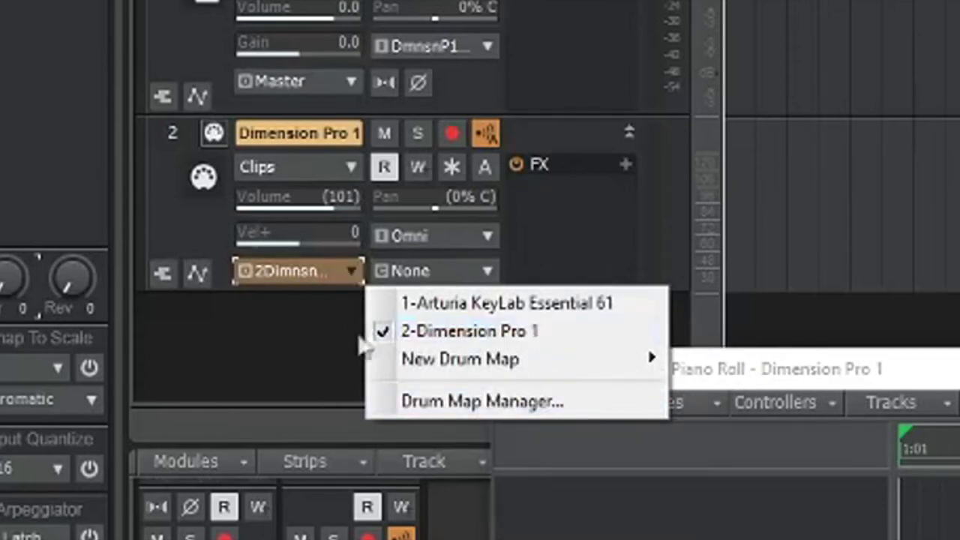
left_click(327, 373)
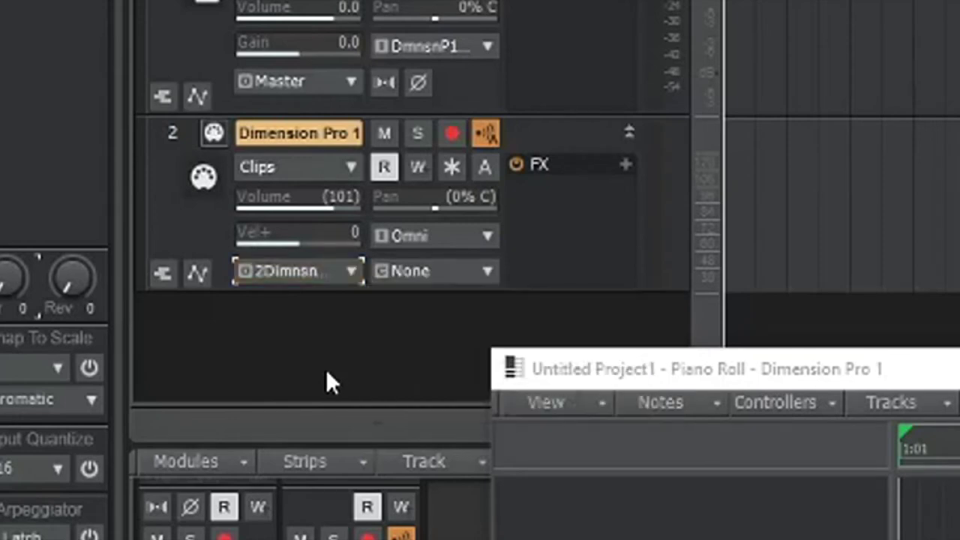
left_click(326, 270)
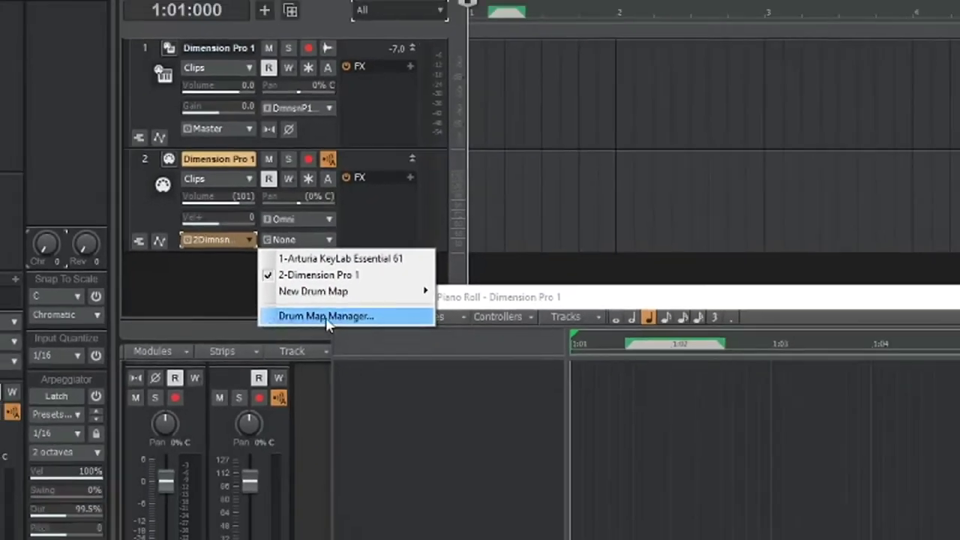
left_click(326, 317)
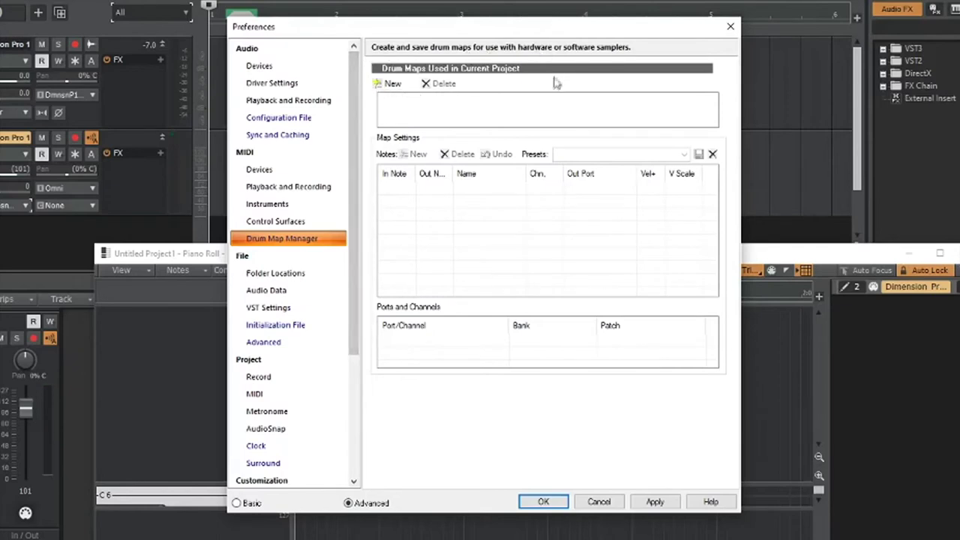
Create the drum map DM1- and add one note row, C 0 on channel 10.
left_click(388, 86)
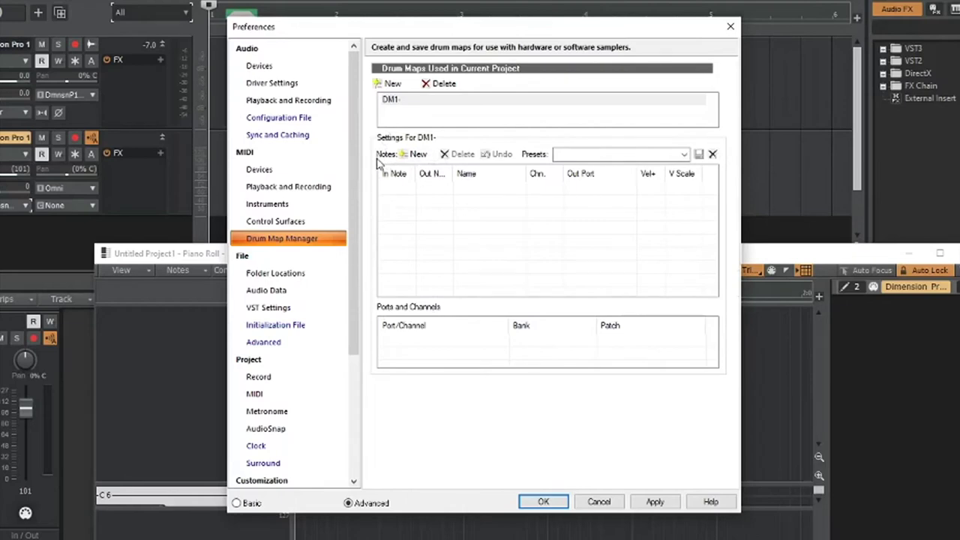
left_click(416, 106)
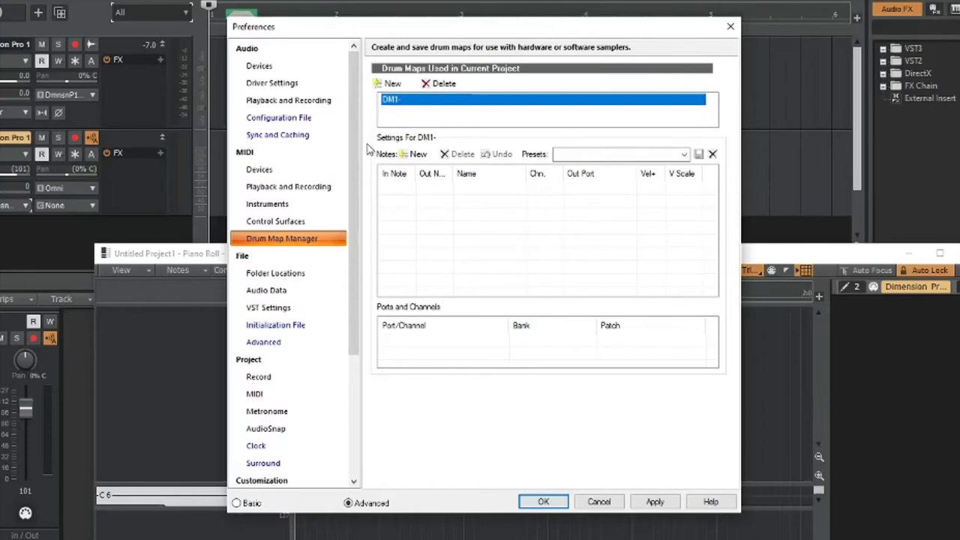
left_click(414, 155)
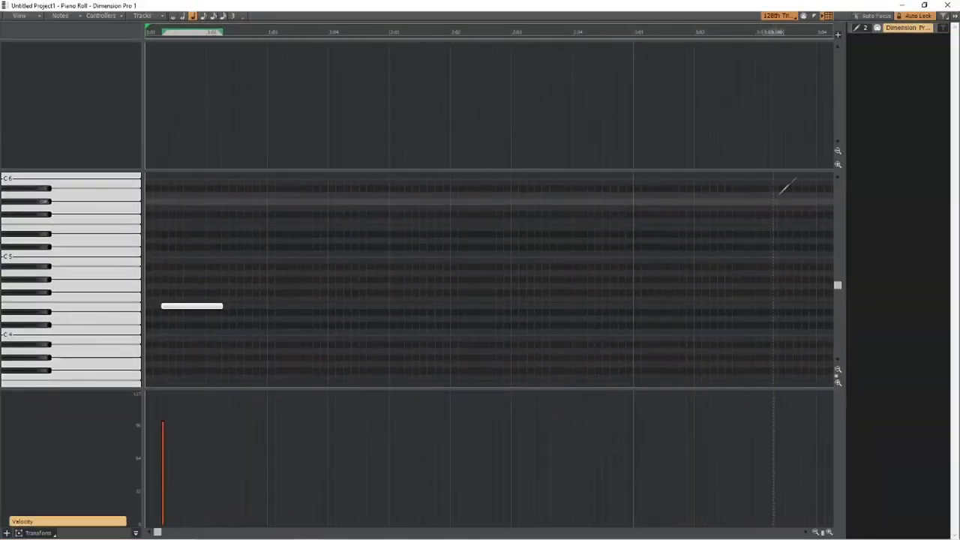
left_click(923, 5)
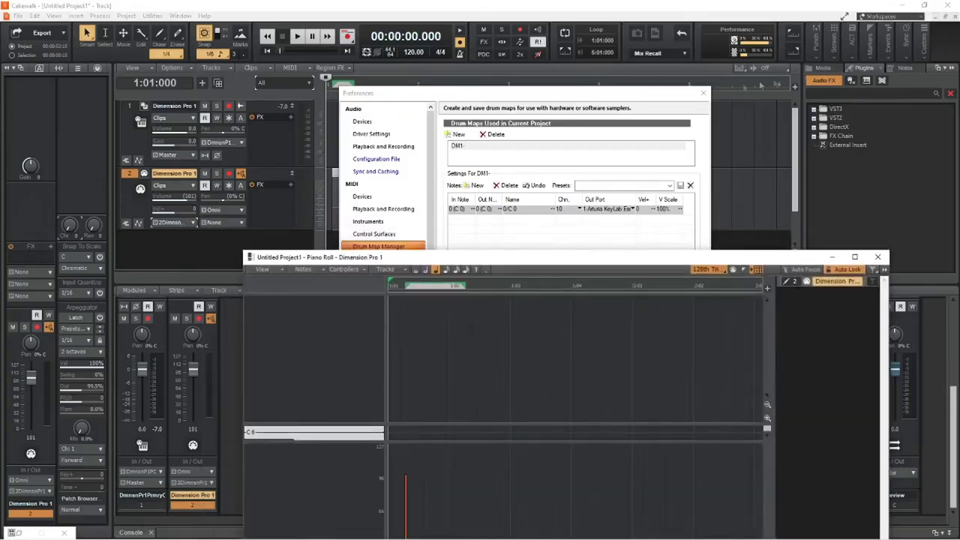
Set the drum map row's In Note and Out Note both to 52 (E 4).
left_click(602, 101)
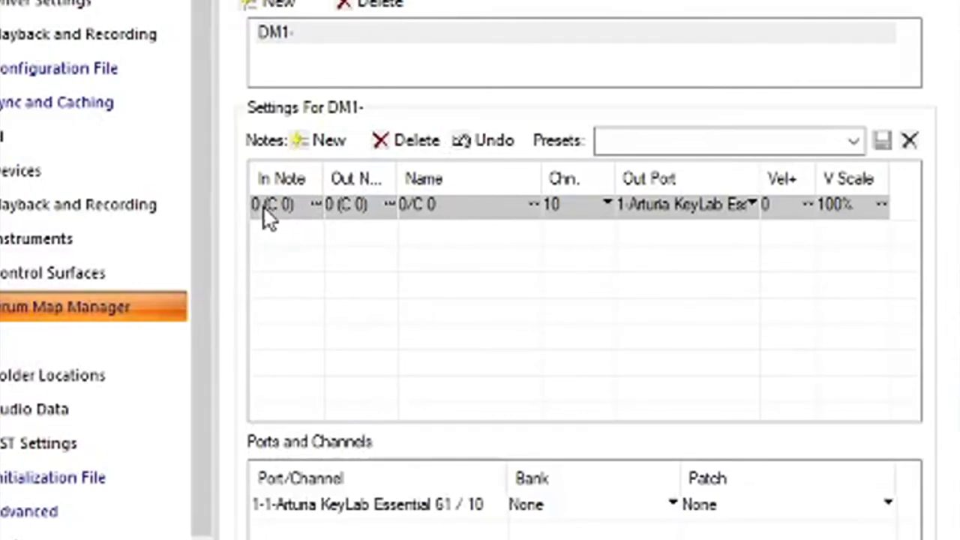
left_click(263, 208)
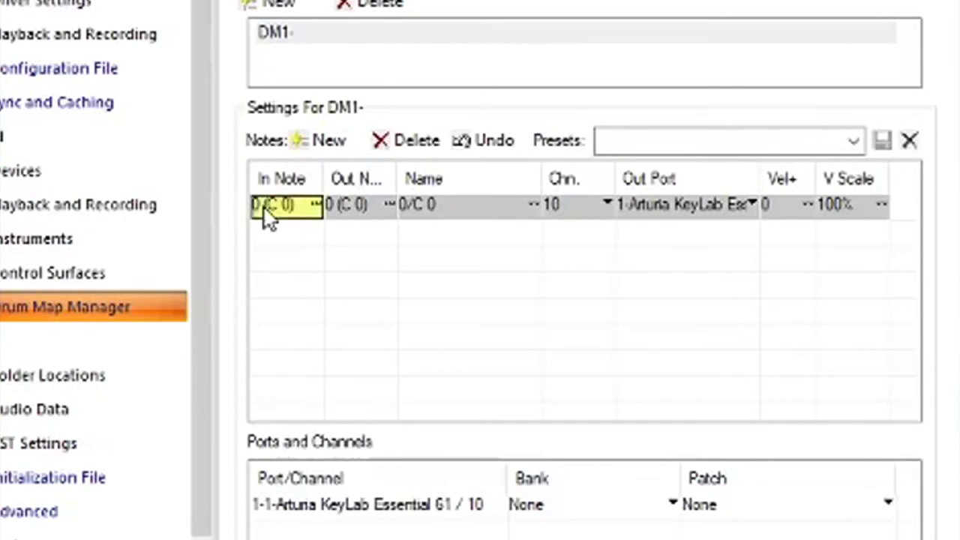
left_click(264, 208)
type("52")
key("Return")
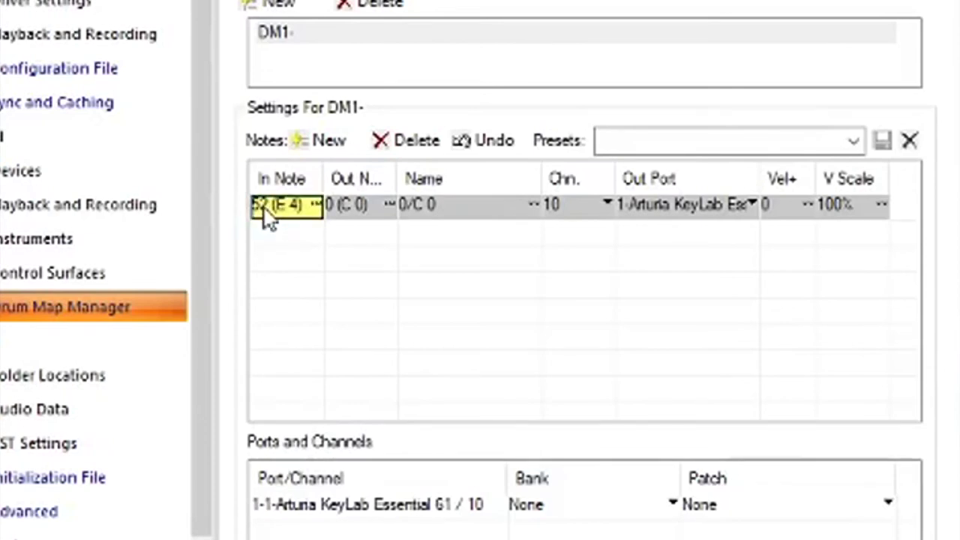
double_click(341, 209)
type("52")
key("Return")
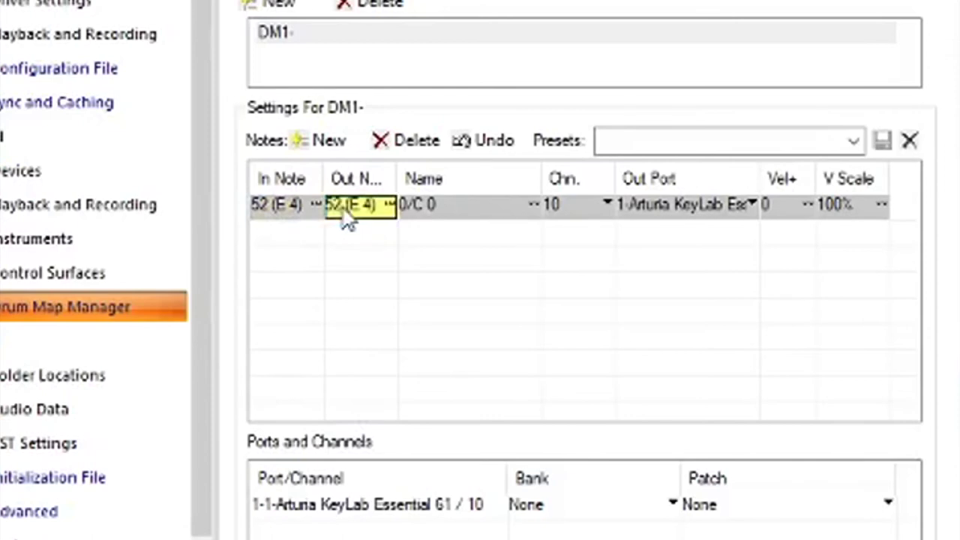
Name the drum map note 'Kick'.
left_click(499, 209)
left_click(499, 207)
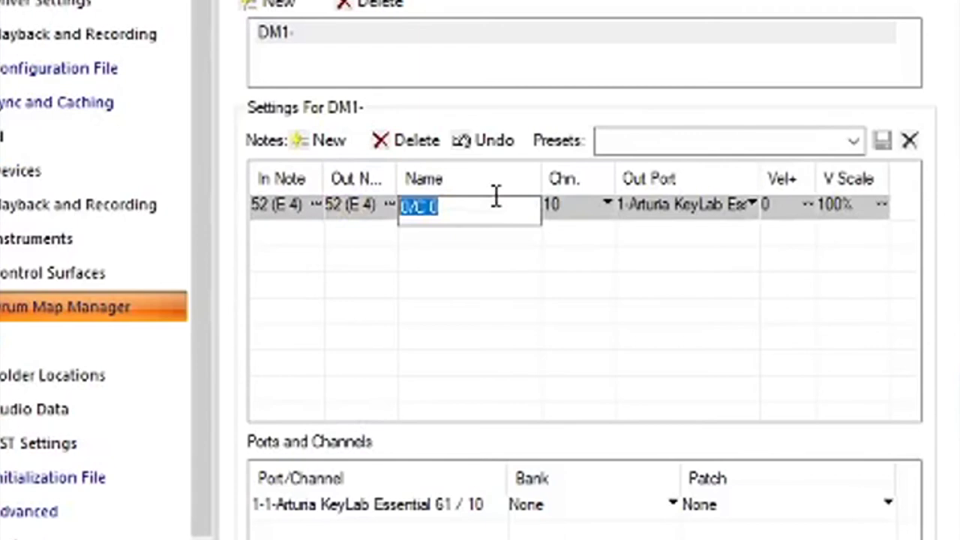
type("Kick")
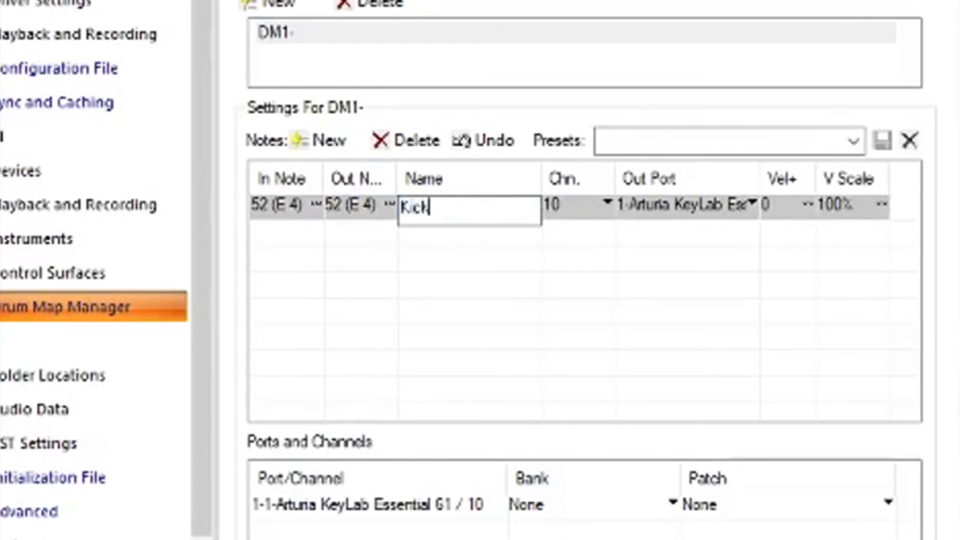
key("Return")
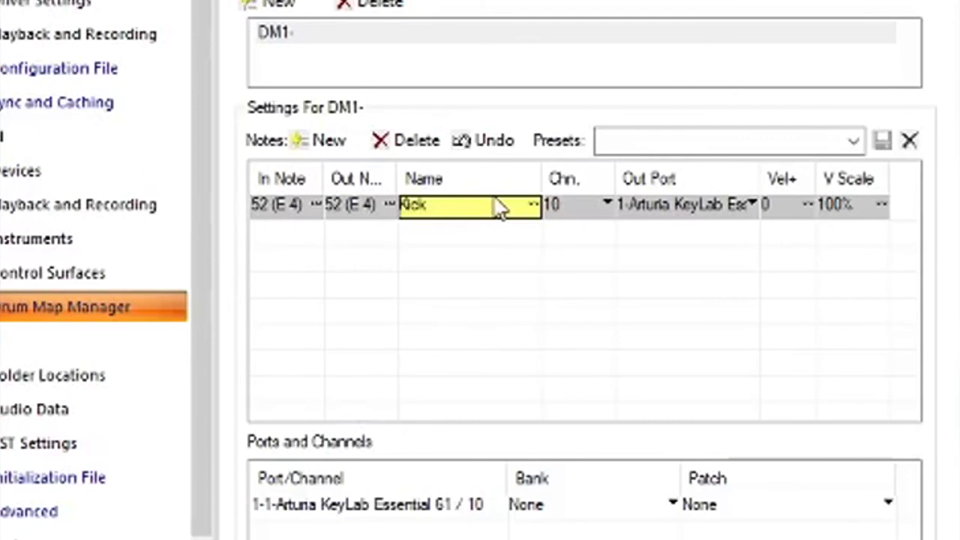
Route the Kick note to channel 1 on the 2-Dimension Pro 1 output port.
left_click(605, 211)
left_click(604, 213)
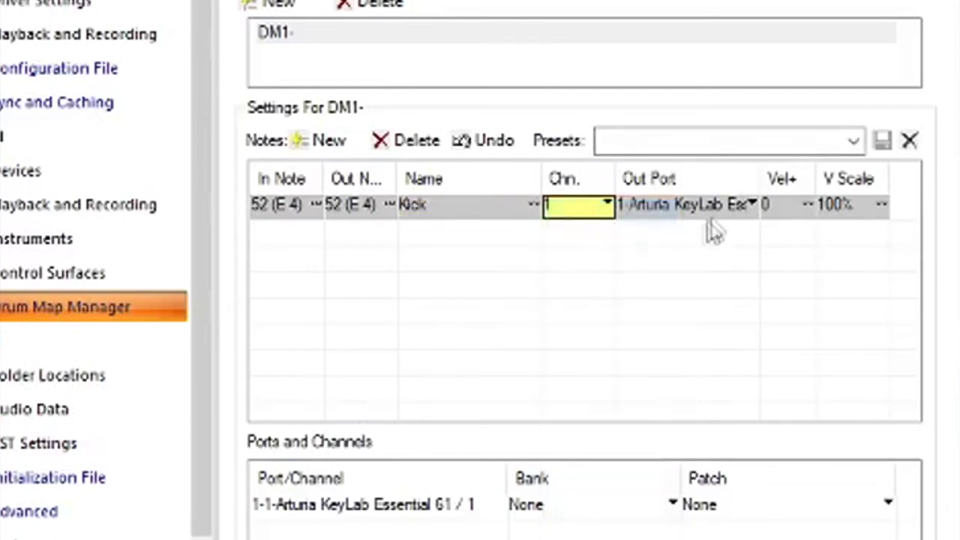
left_click(745, 212)
left_click(747, 213)
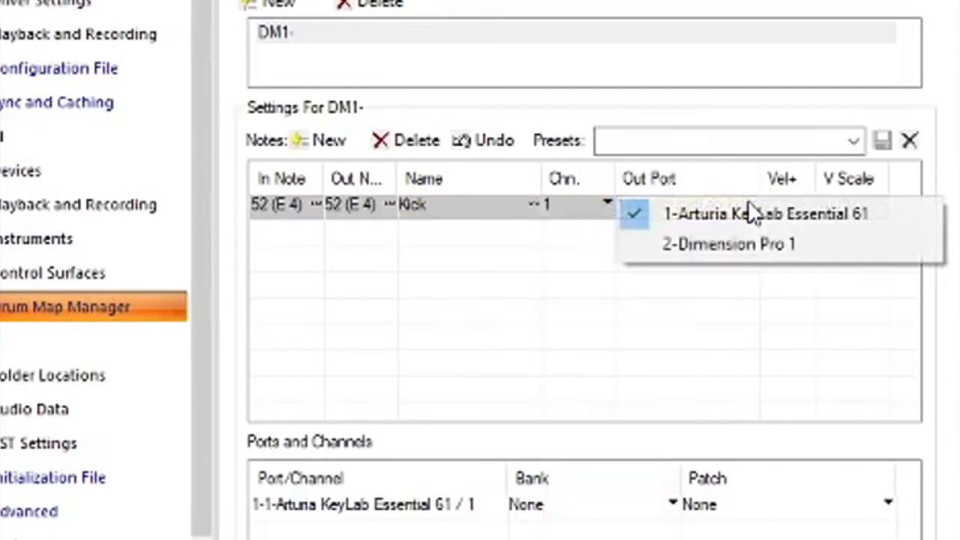
left_click(726, 244)
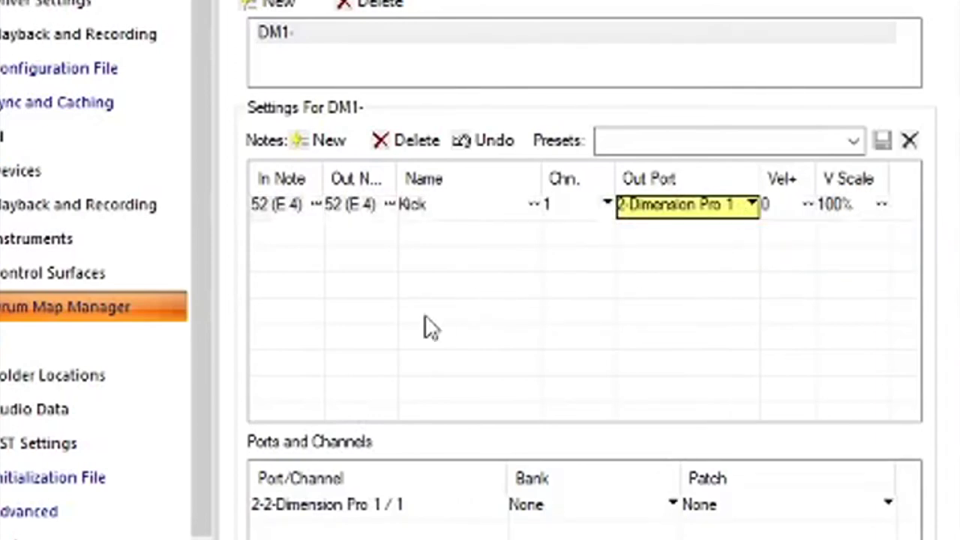
Save the drum map as the preset 'My Drum Preset'.
left_click(628, 142)
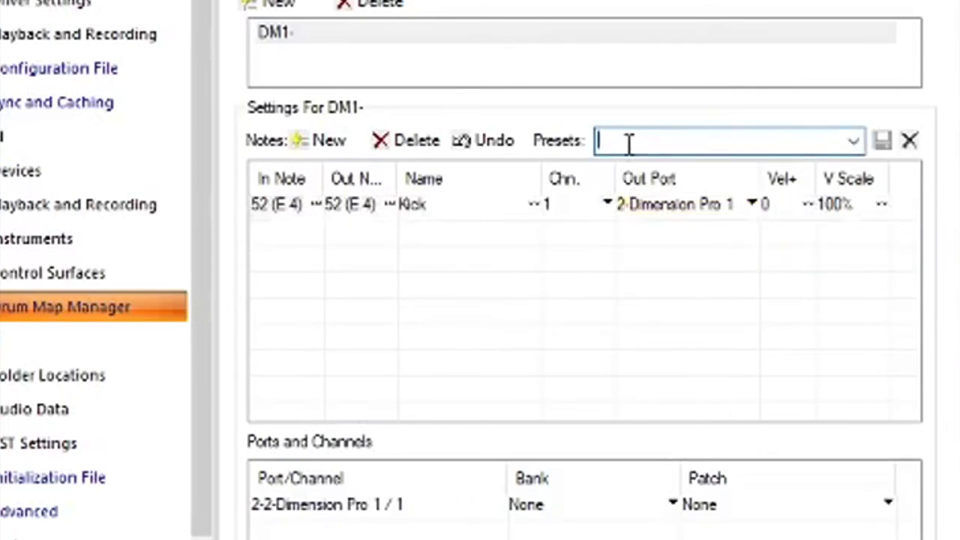
type("My Drum")
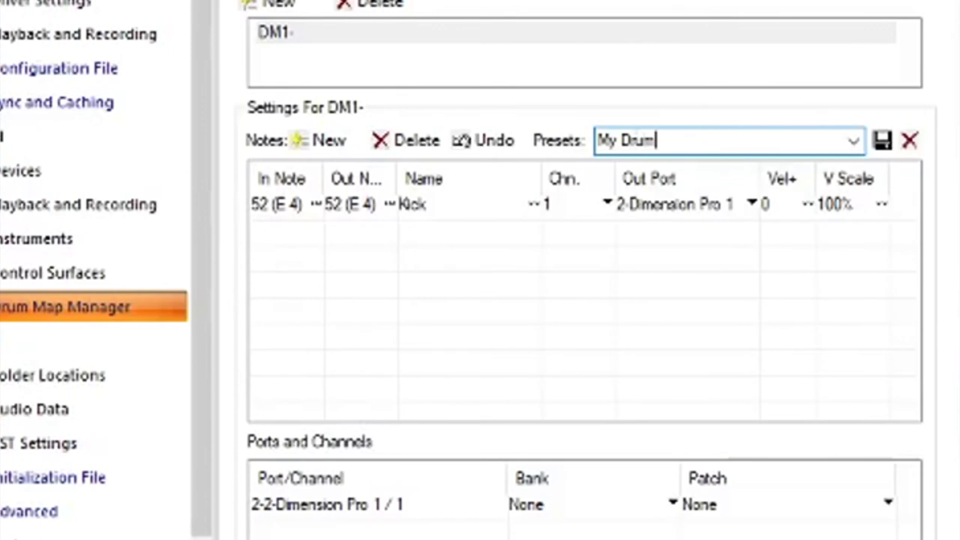
type(" Preset")
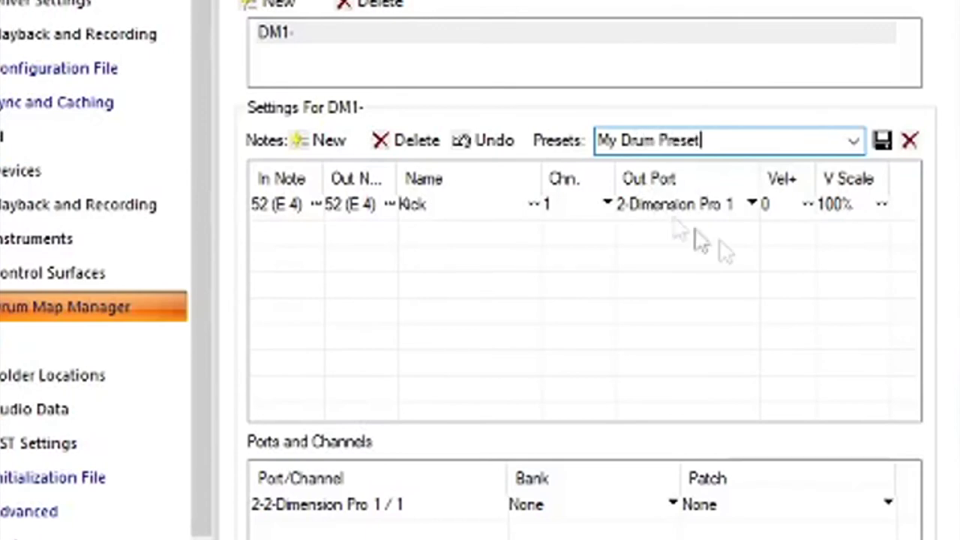
left_click(754, 268)
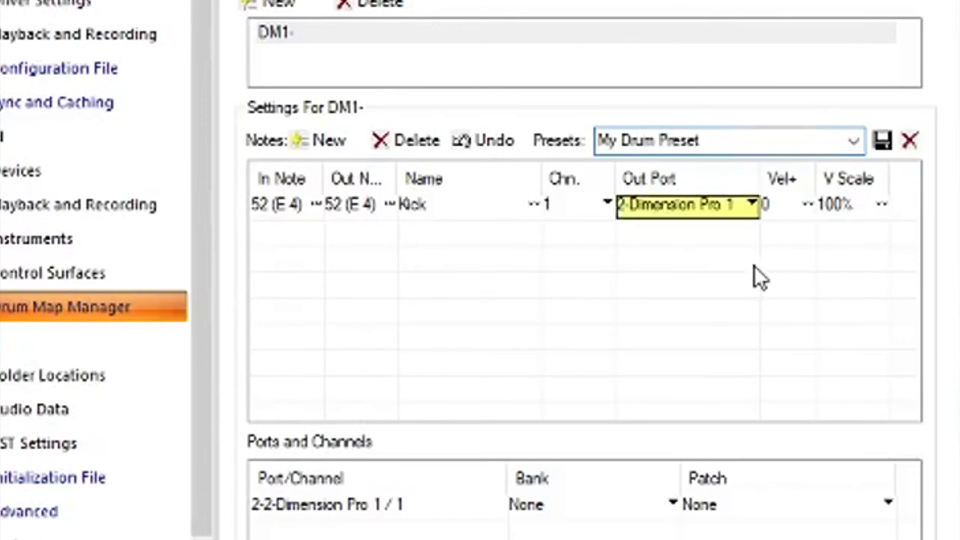
left_click(882, 140)
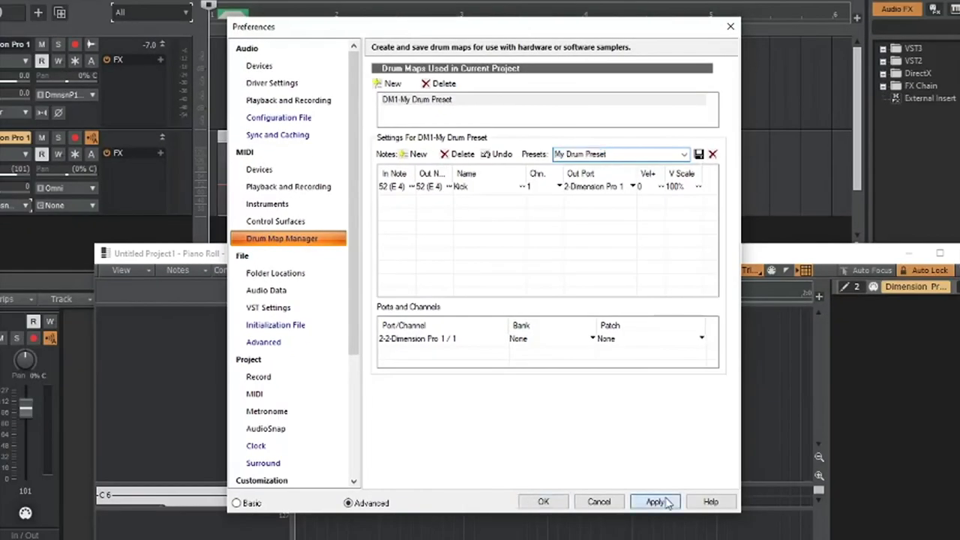
Close Preferences and set track 2's output to the 3-DM1-My Drum Preset drum map.
left_click(761, 539)
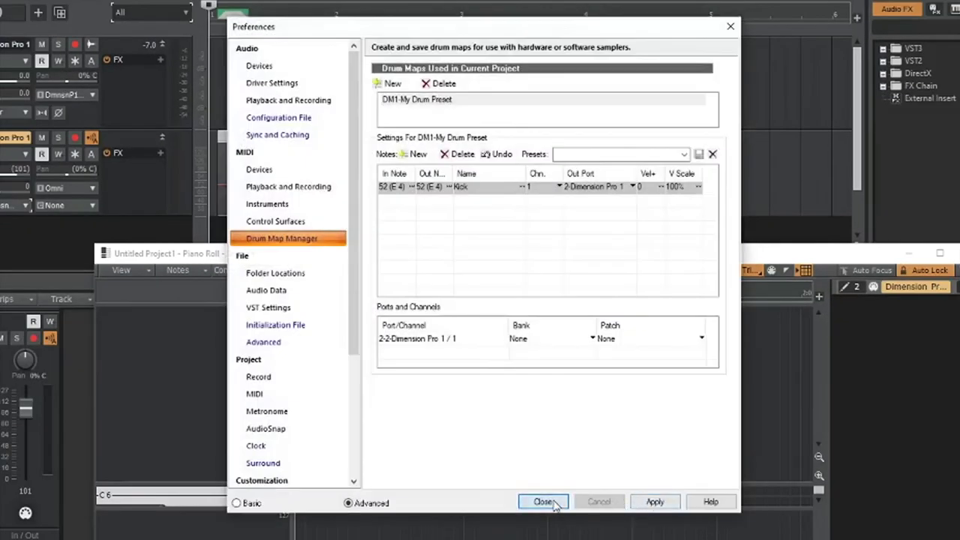
left_click(544, 501)
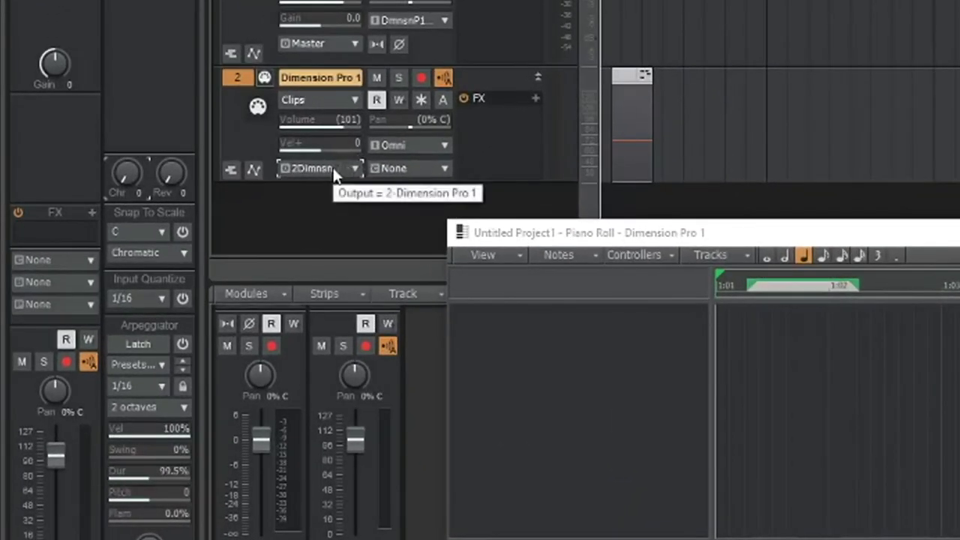
left_click(334, 170)
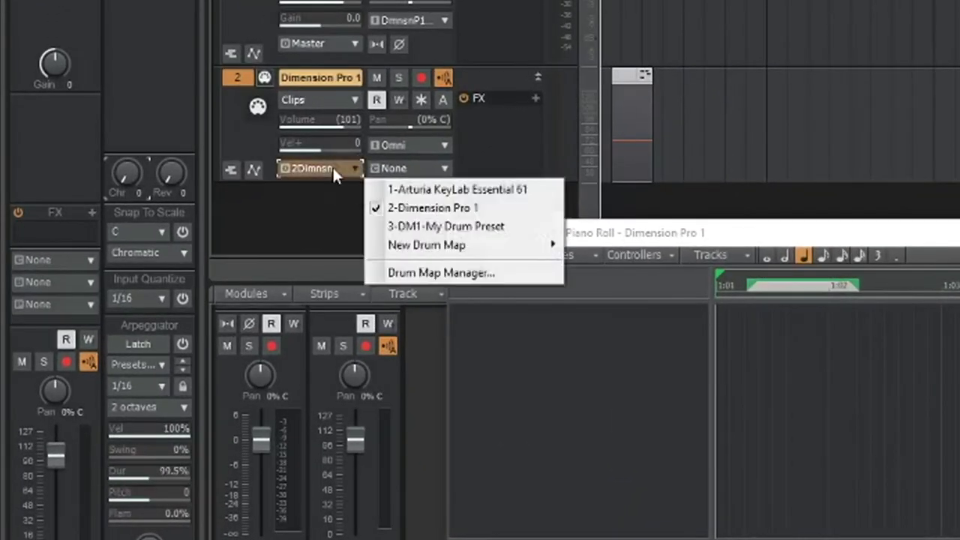
left_click(455, 231)
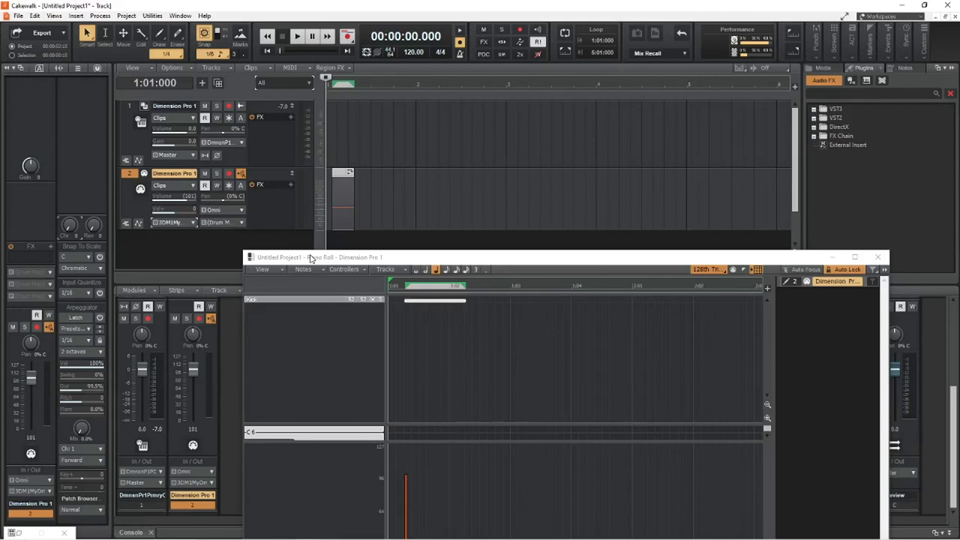
double_click(311, 258)
Resize the drum pane and draw a second Kick note near beat 1:03.
left_click_drag(311, 250, 135, 128)
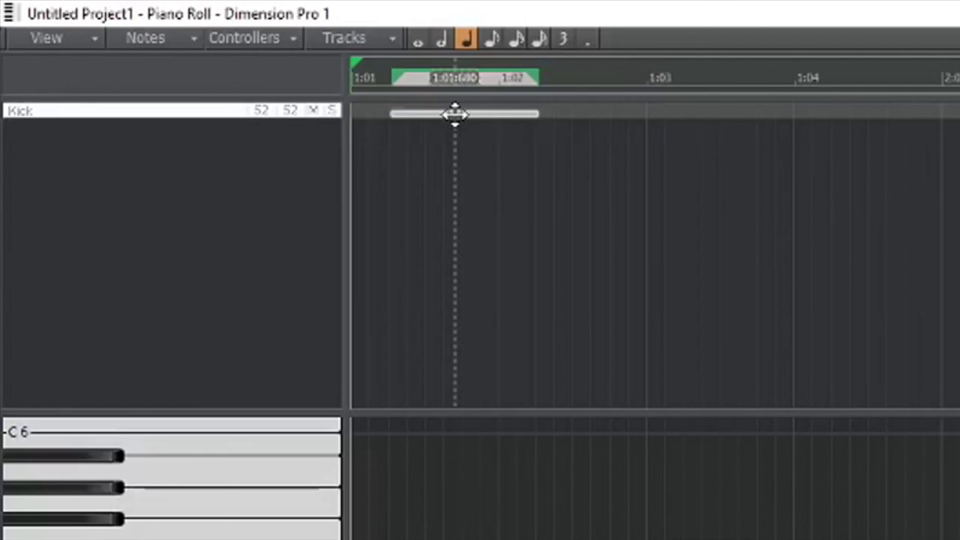
left_click(705, 113)
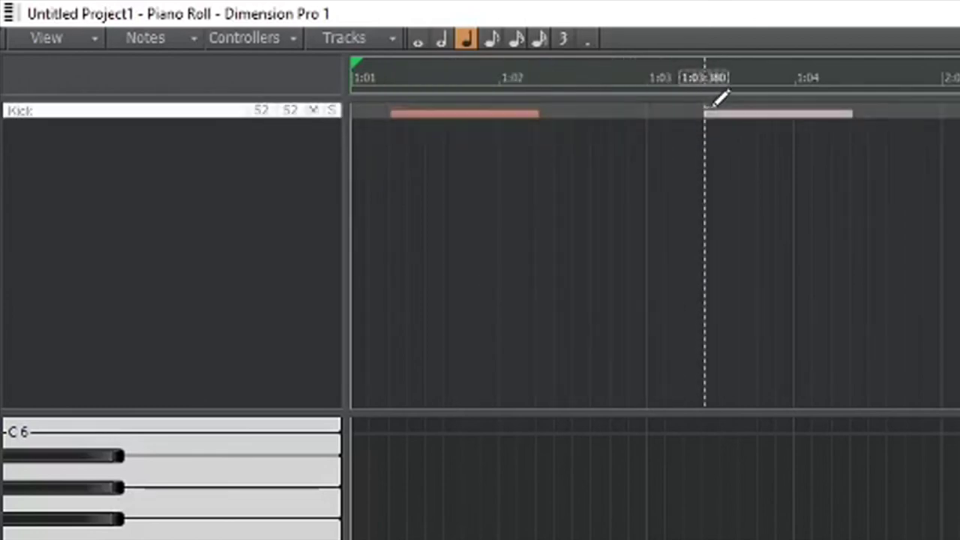
left_click(758, 115)
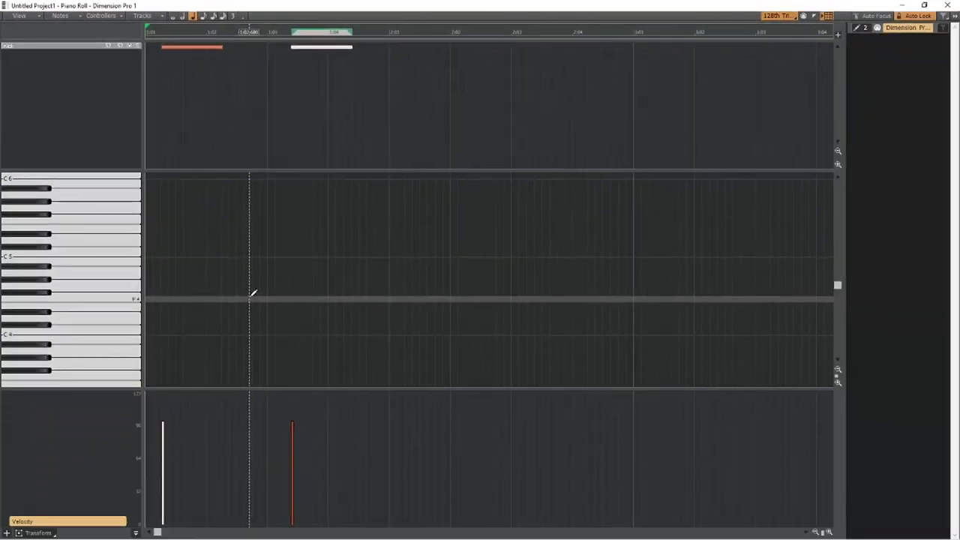
Lower the velocity of the first Kick note.
left_click(252, 292)
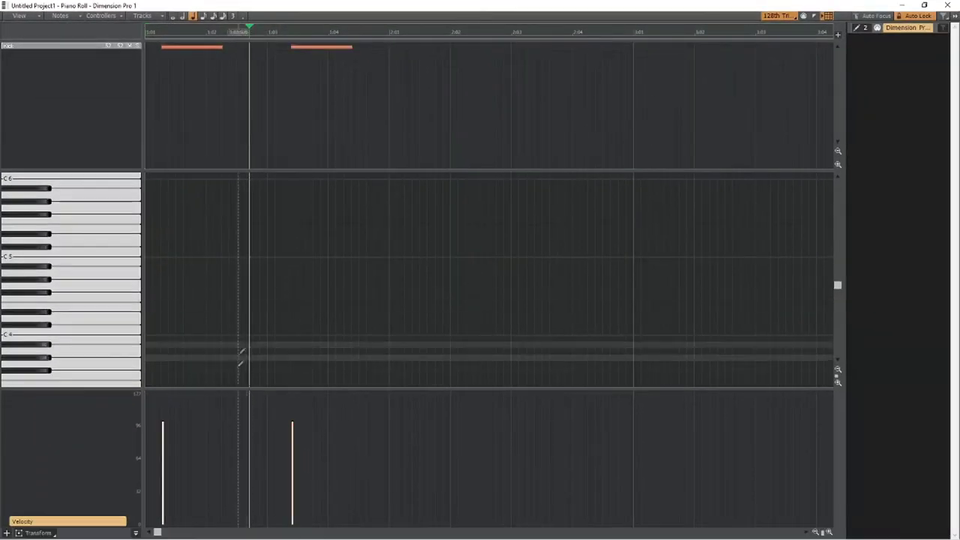
left_click(163, 478)
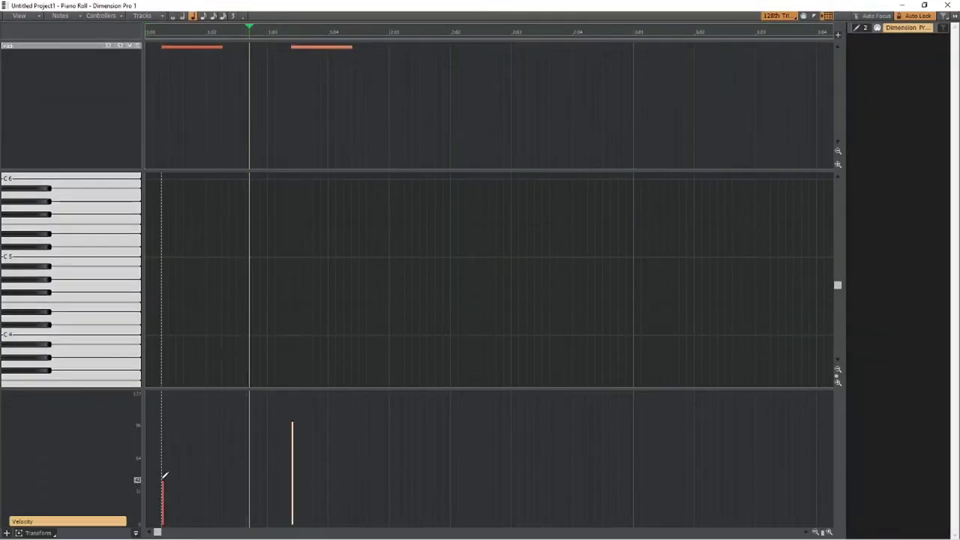
left_click(191, 46)
left_click(323, 46)
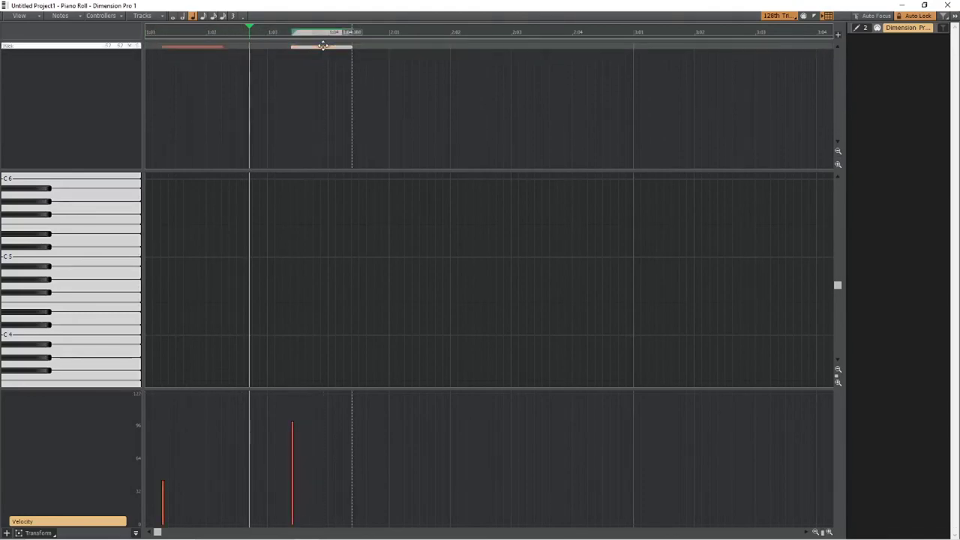
Add a Wheel (Chan: 1) controller lane, draw a pitch-wheel curve, and play from the start.
left_click(7, 532)
left_click(120, 480)
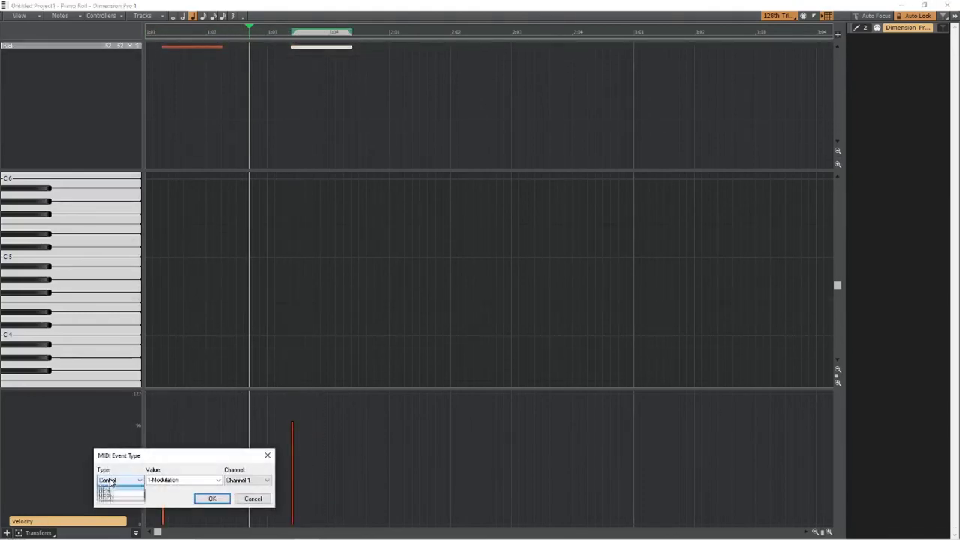
left_click(116, 499)
left_click(212, 499)
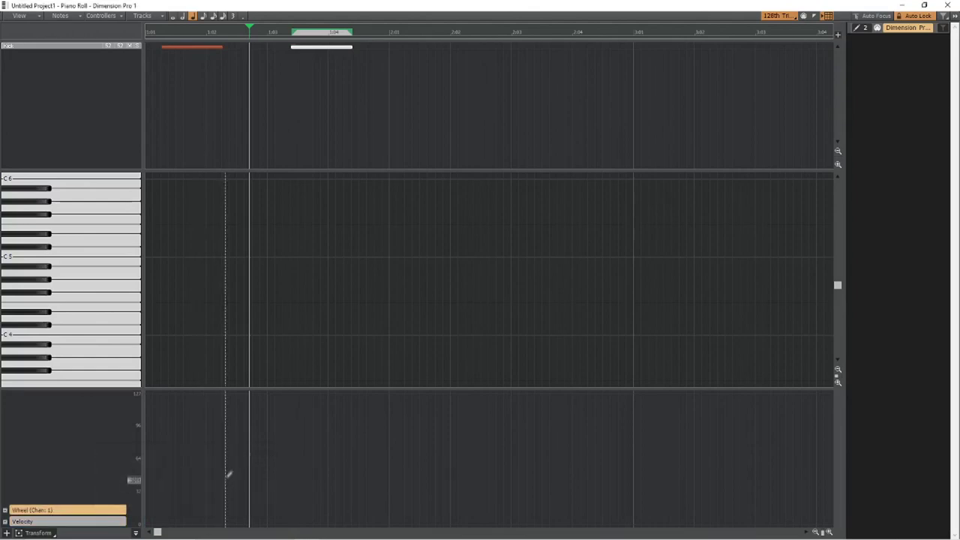
mouse_move(181, 458)
left_mouse_down()
mouse_move(195, 468)
mouse_move(321, 387)
mouse_move(318, 398)
left_mouse_up()
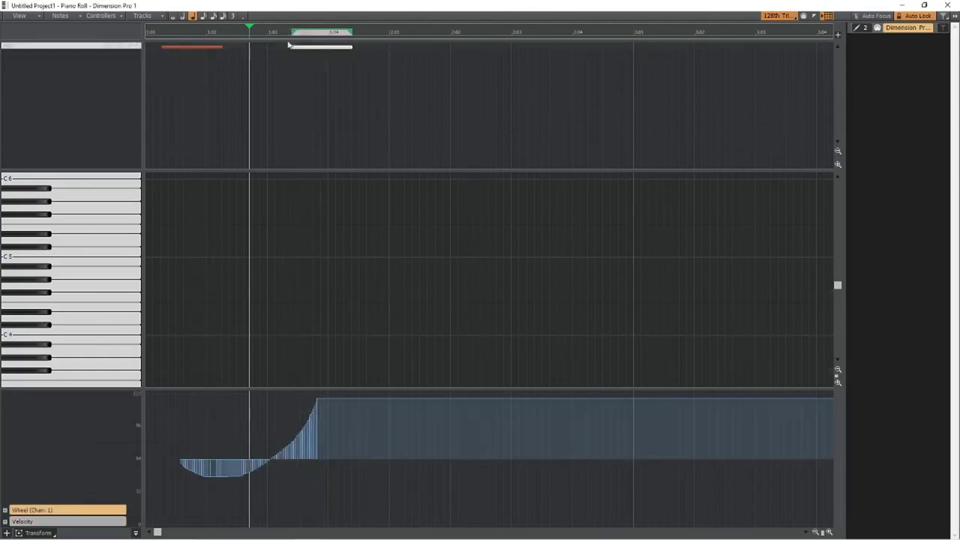
left_click(164, 59)
key("space")
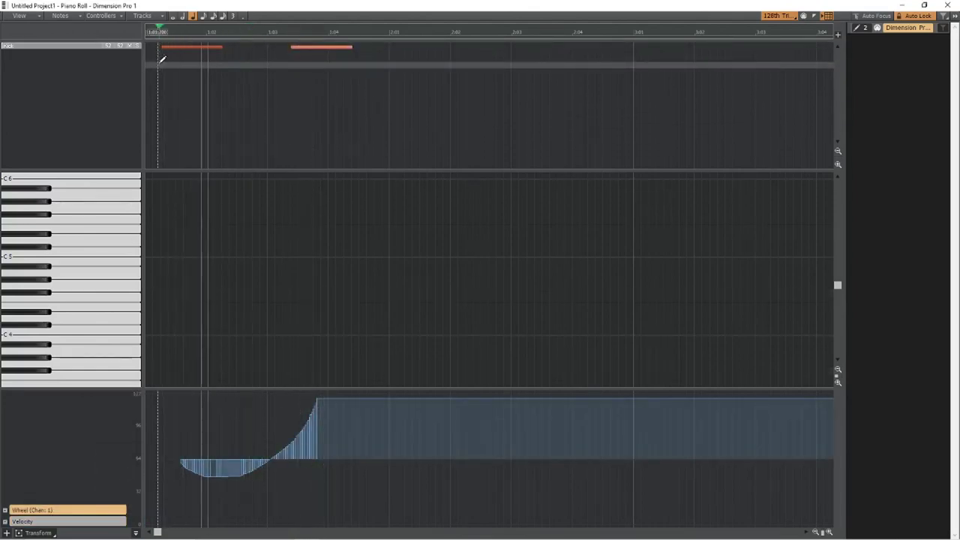